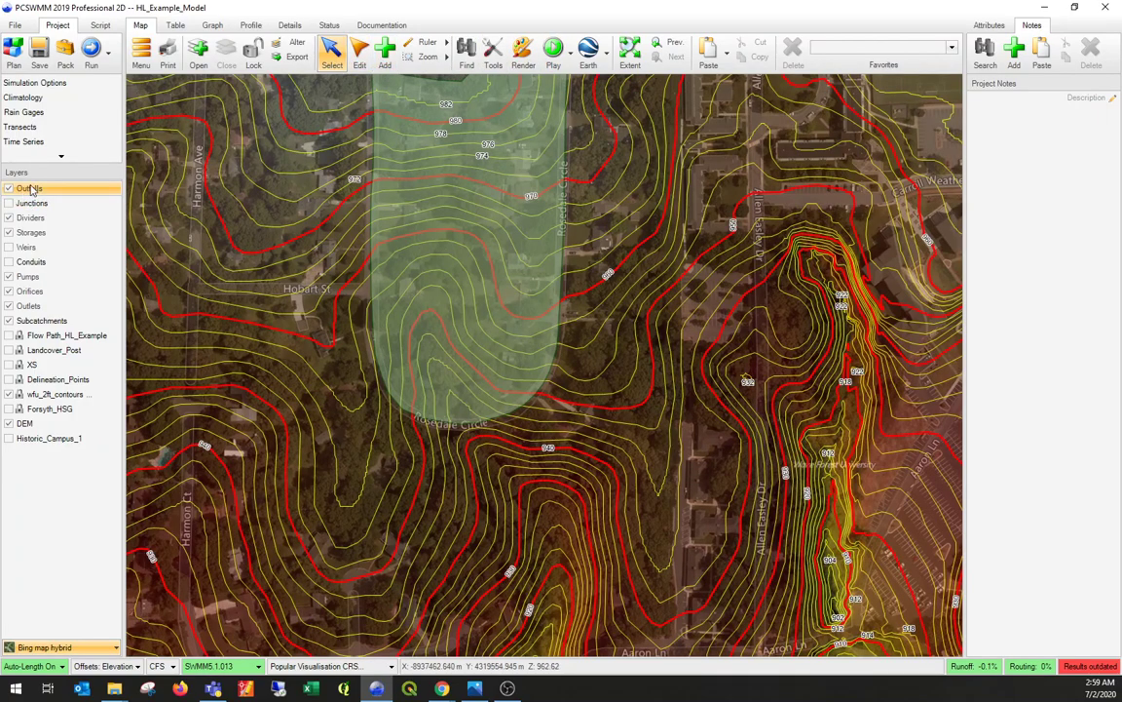
# Add an outfall at the low point of the subcatchment's southern end, just north of Rosedale Circle
pyautogui.click(32, 190)
pyautogui.click(385, 50)
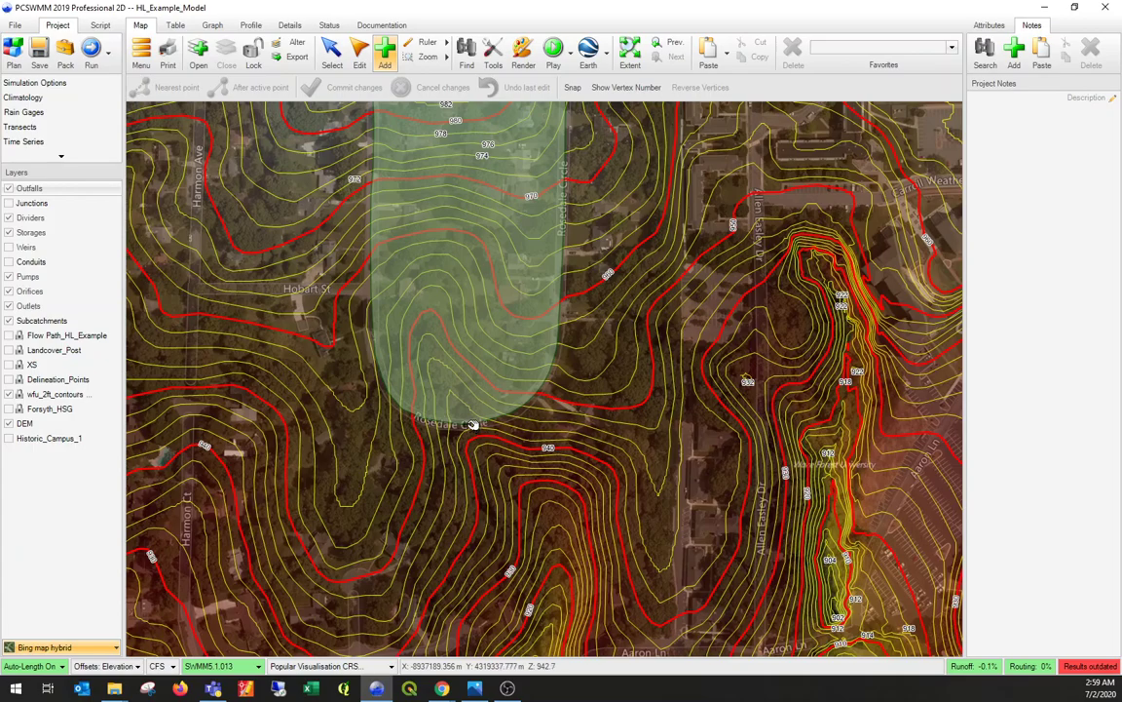
pyautogui.scroll(2, 471, 421)
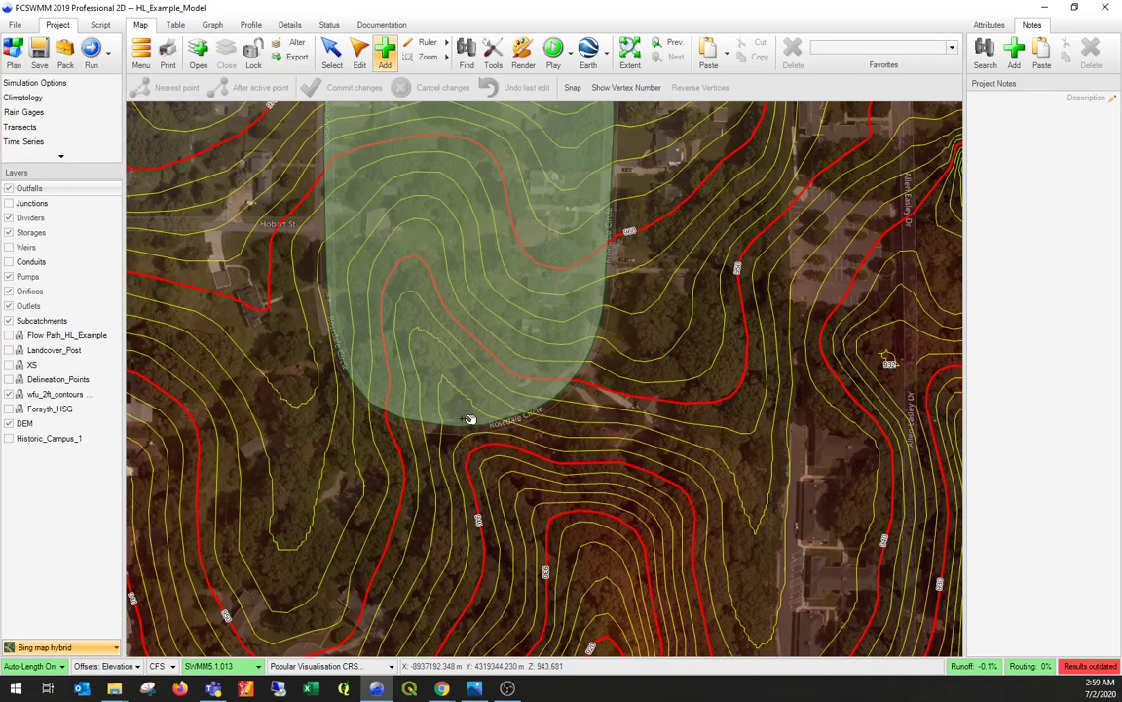
pyautogui.scroll(3, 478, 425)
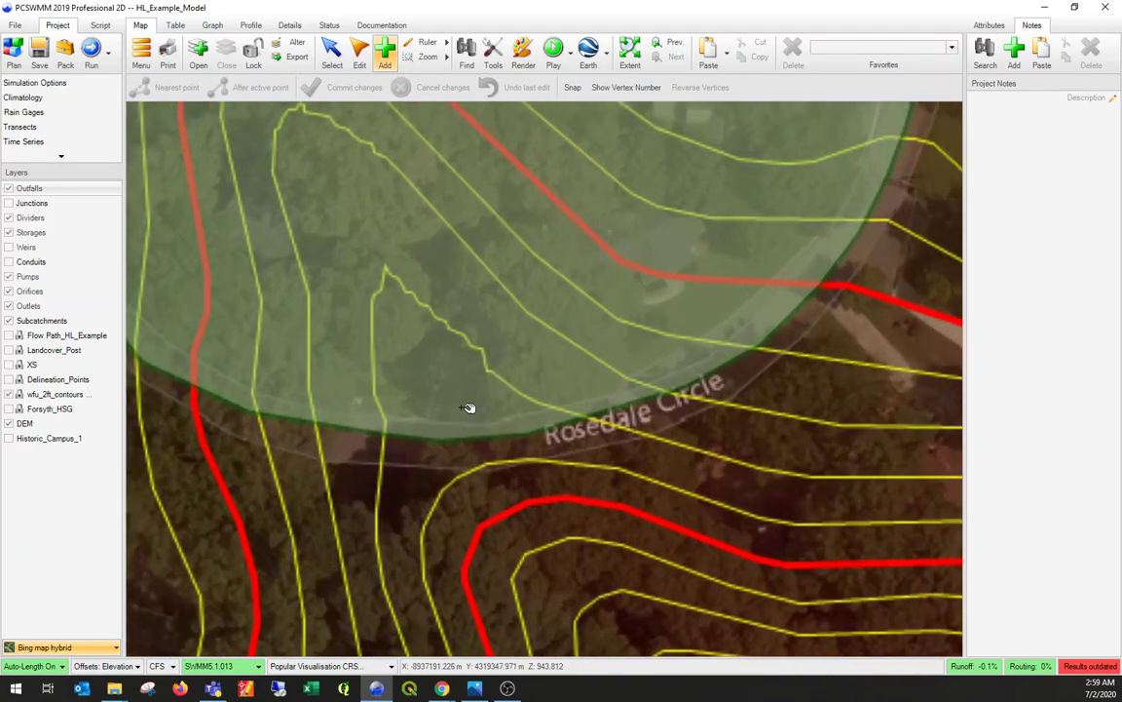
pyautogui.scroll(2, 464, 402)
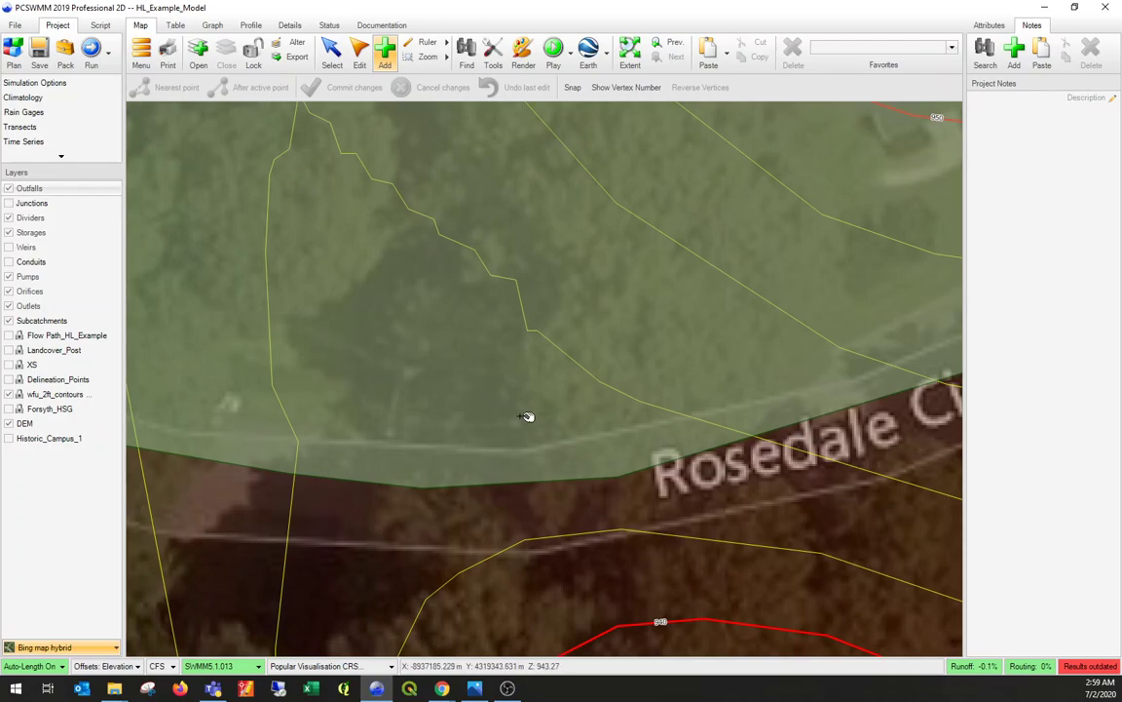
pyautogui.scroll(-1, 542, 426)
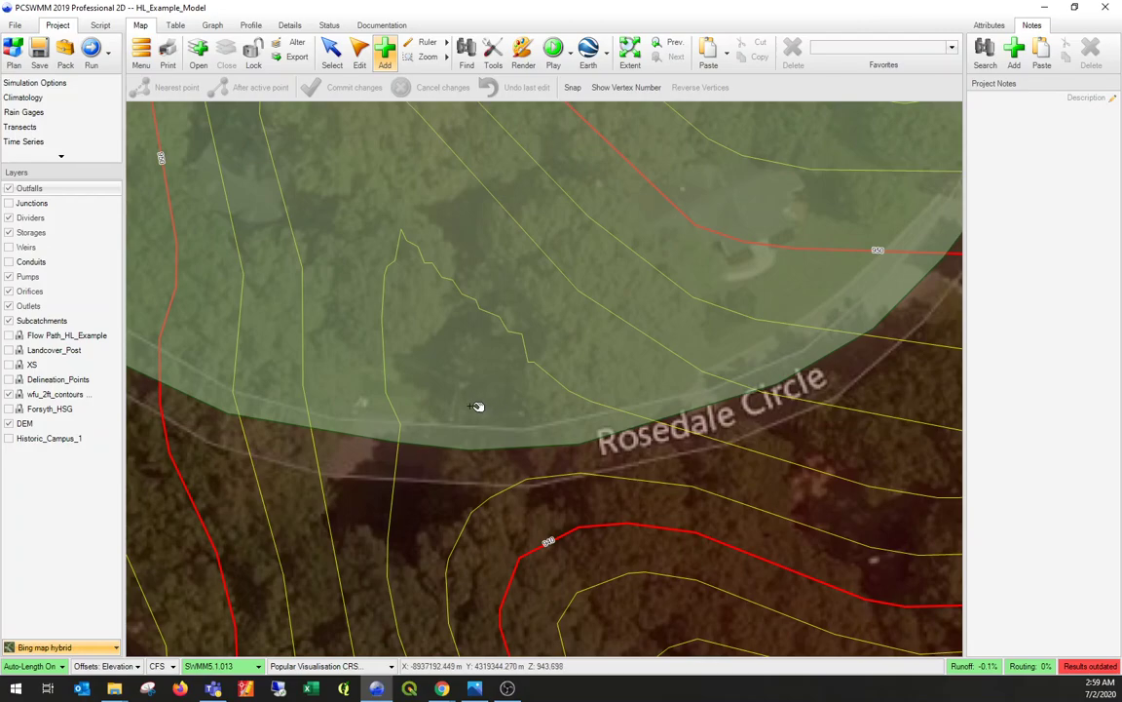
pyautogui.click(472, 406)
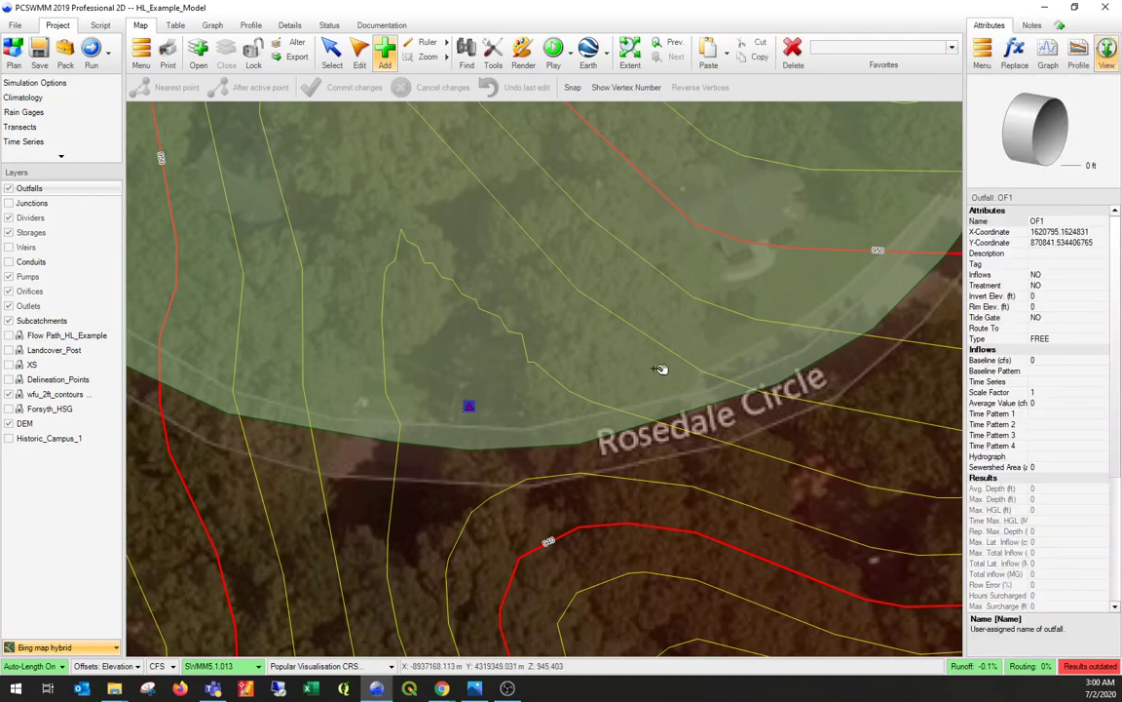
pyautogui.press('Escape')
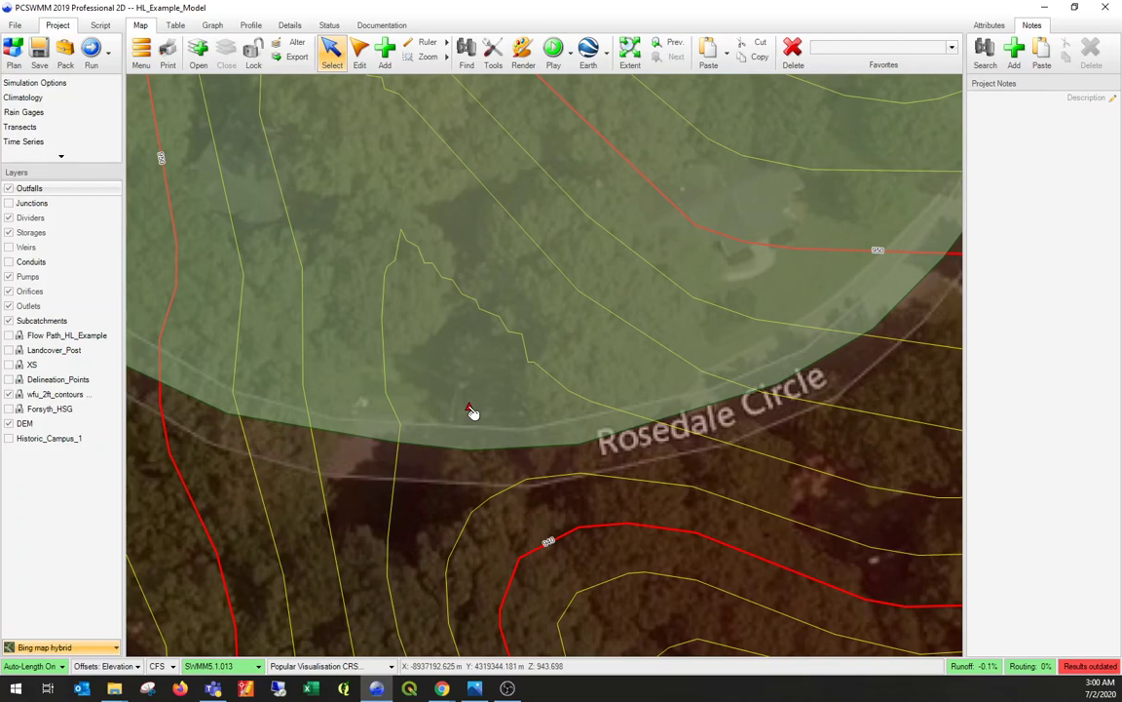
# Set the outfall's invert elevation to 943.7 ft and choose FREE as its boundary type
pyautogui.click(470, 408)
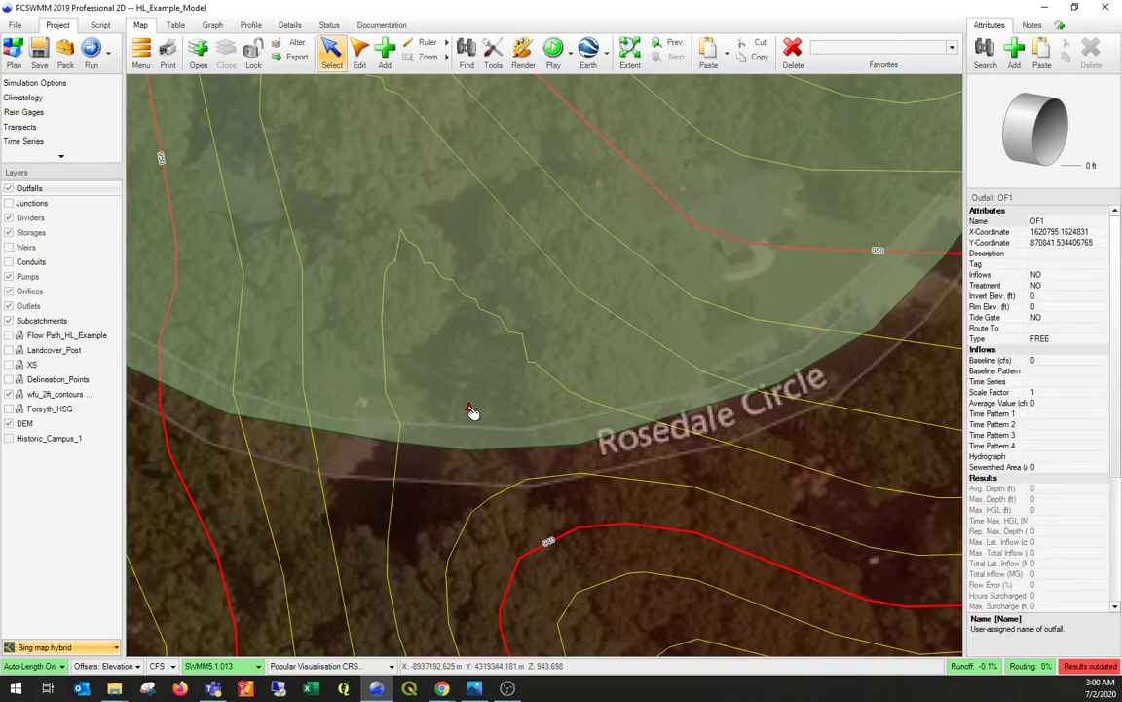
pyautogui.click(1041, 297)
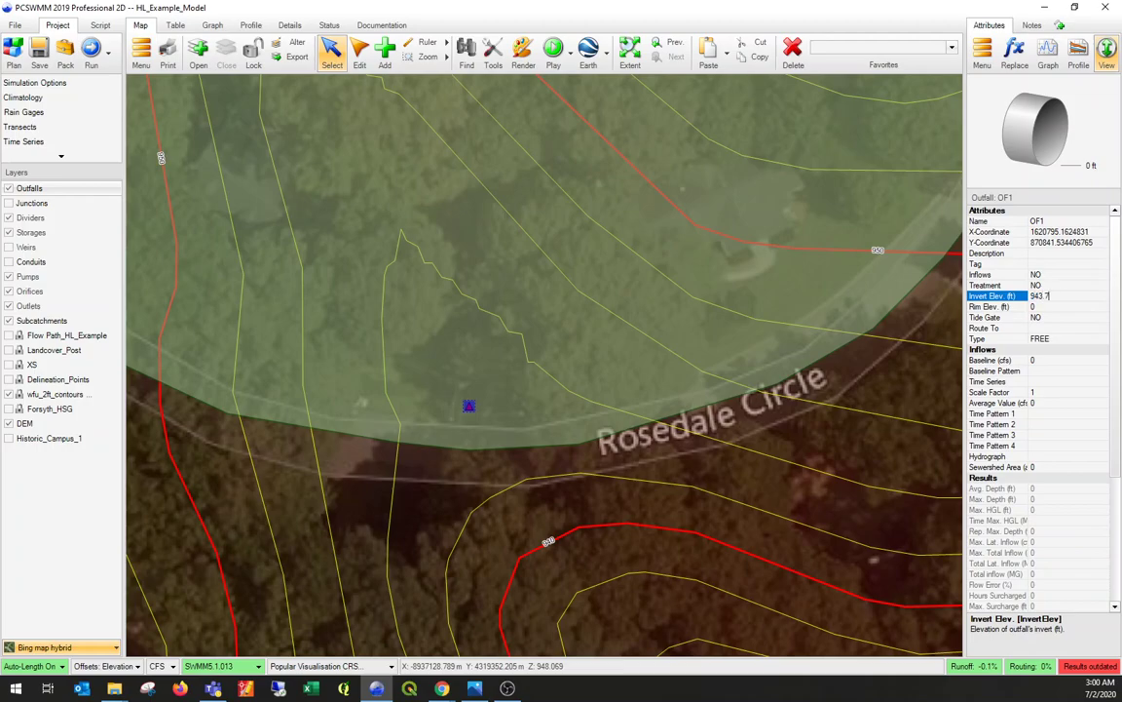
pyautogui.click(1065, 337)
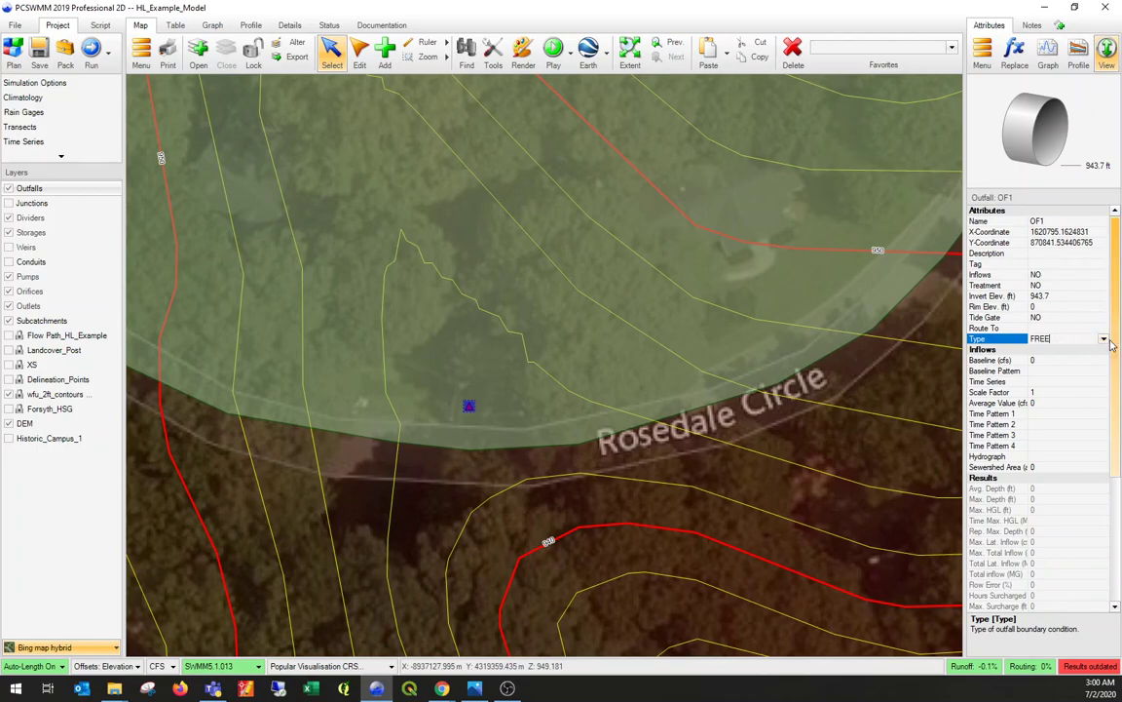
pyautogui.click(1103, 338)
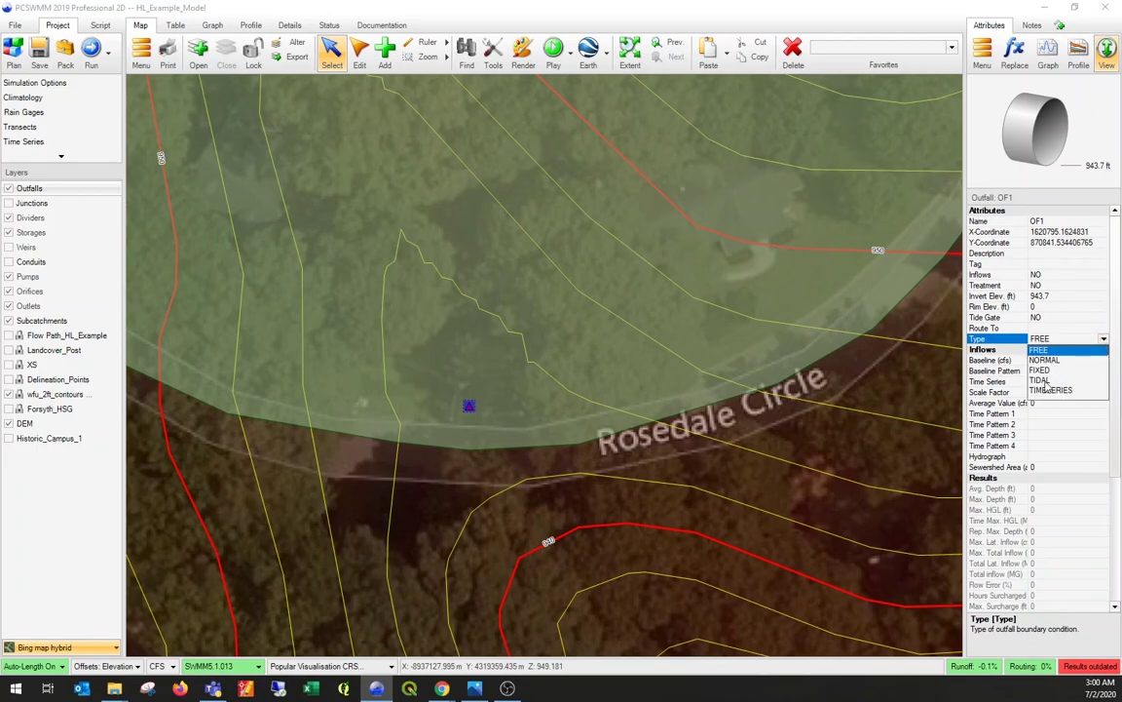
pyautogui.click(1052, 356)
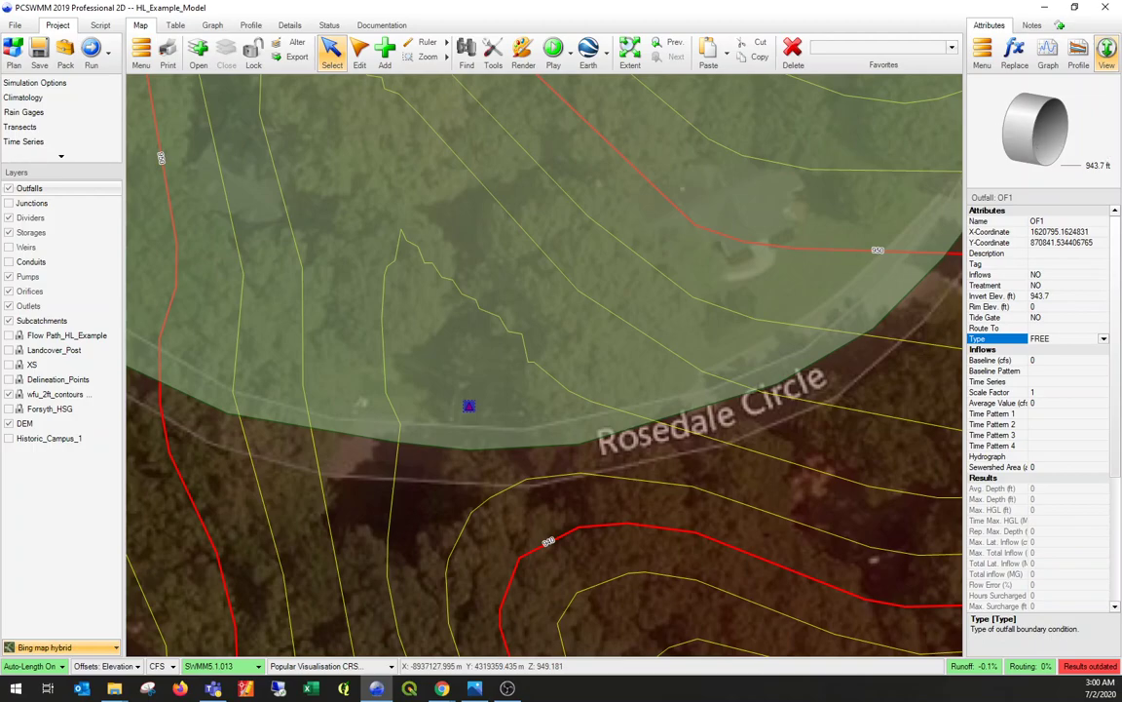
pyautogui.moveTo(1084, 154); pyautogui.dragTo(1092, 127)
# Assign outfall OF1 as the outlet of subcatchment SUB-01
pyautogui.click(396, 208)
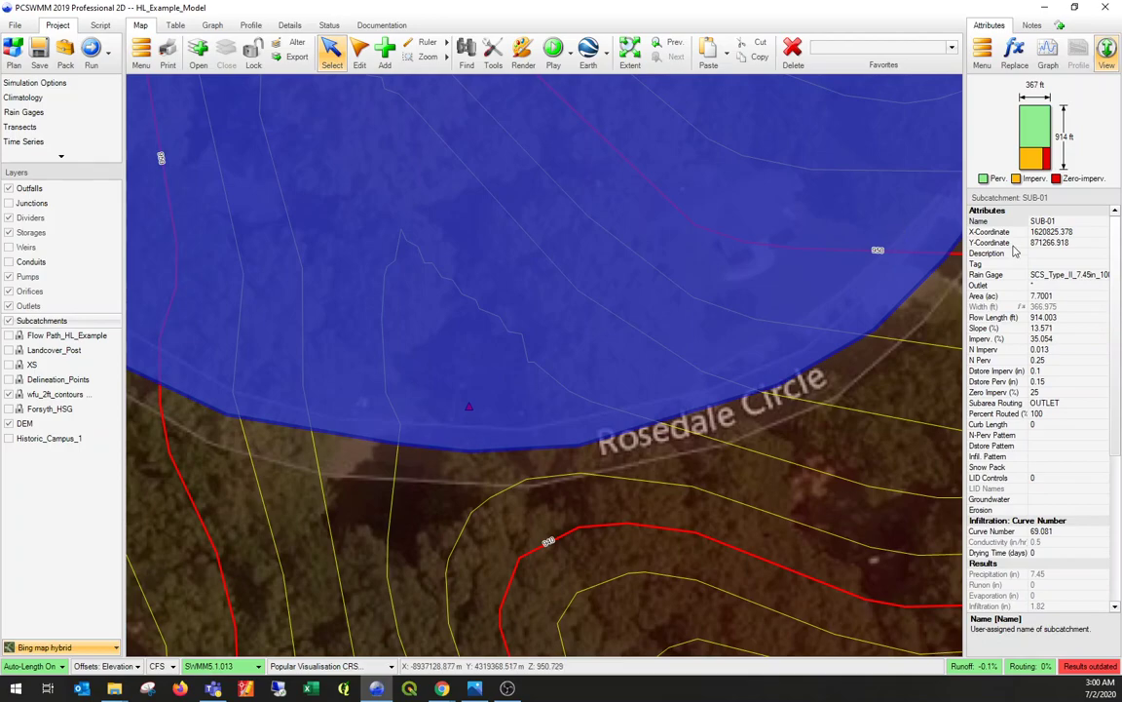
pyautogui.click(1072, 284)
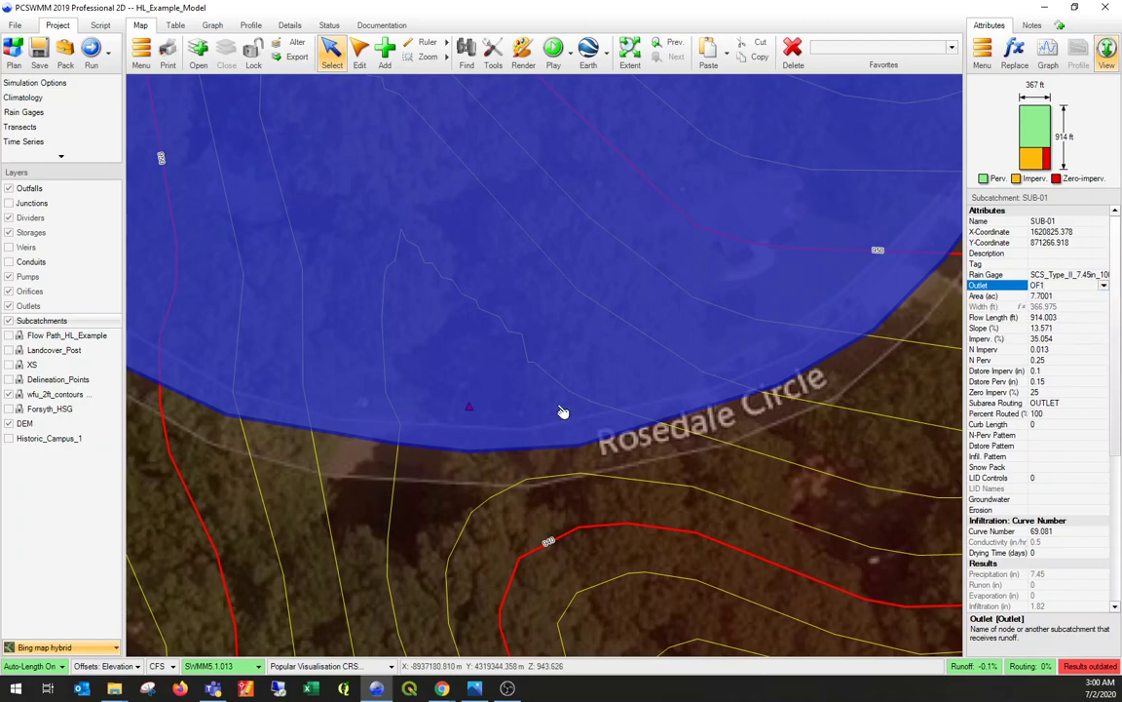
pyautogui.click(468, 406)
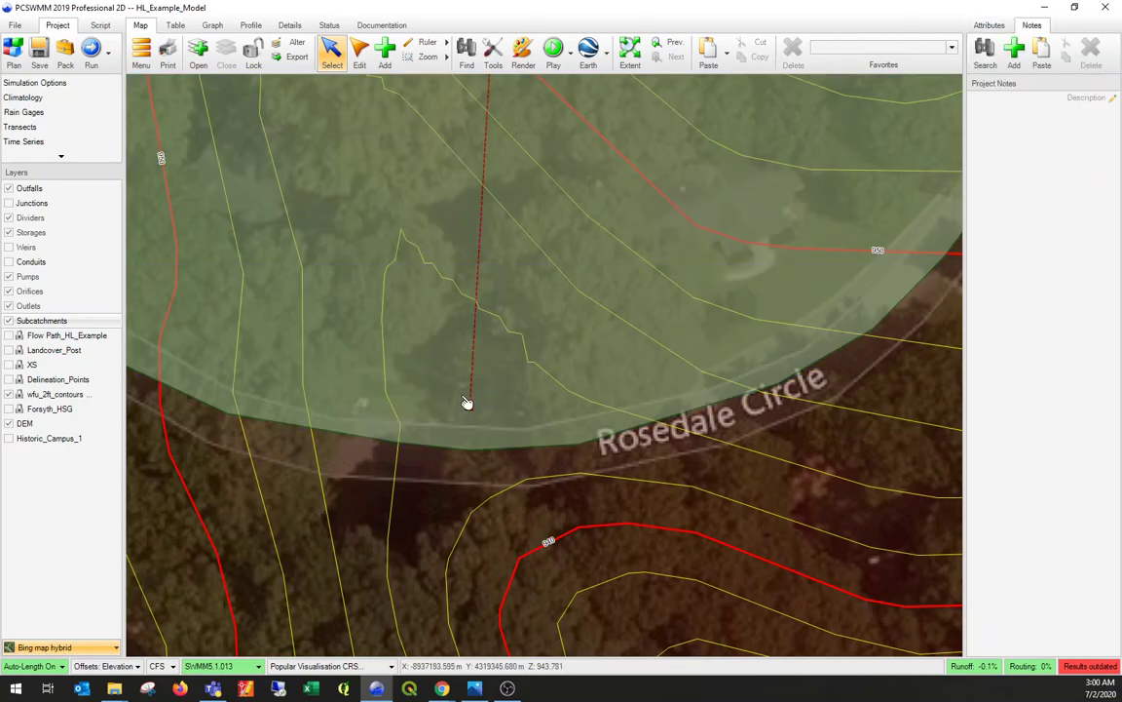
# Choose SCS_Type_II_7.45in_100yr as the rain gage of subcatchment SUB-01
pyautogui.scroll(-3, 434, 180)
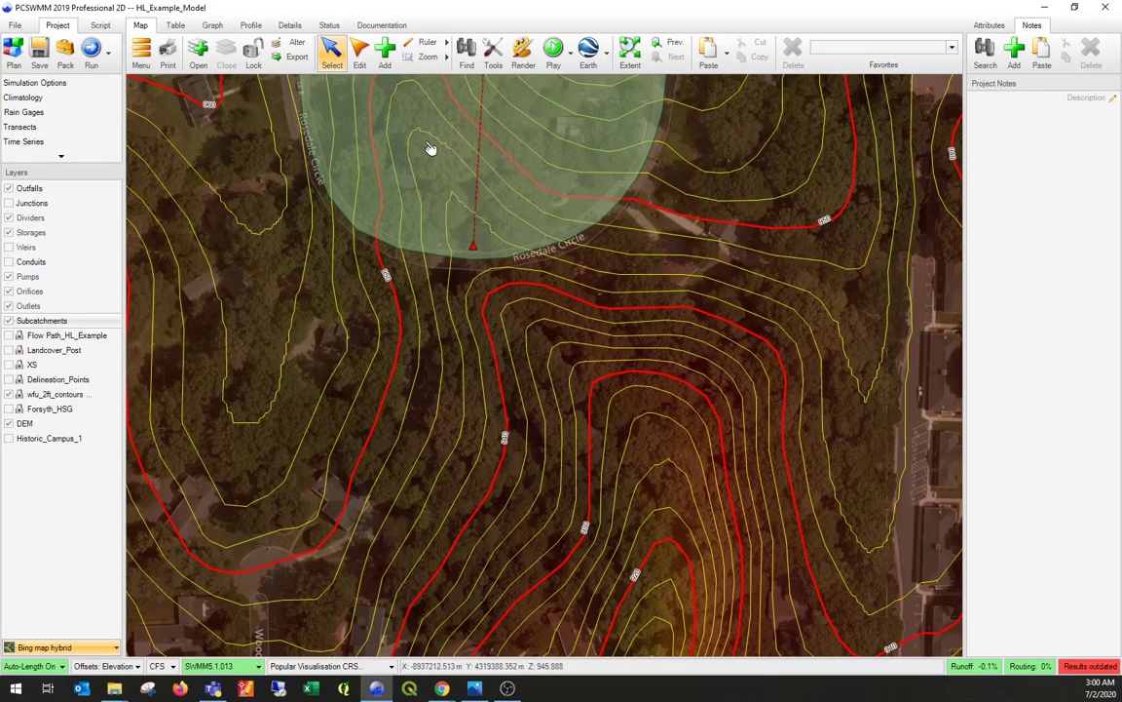
pyautogui.moveTo(429, 148); pyautogui.dragTo(465, 337)
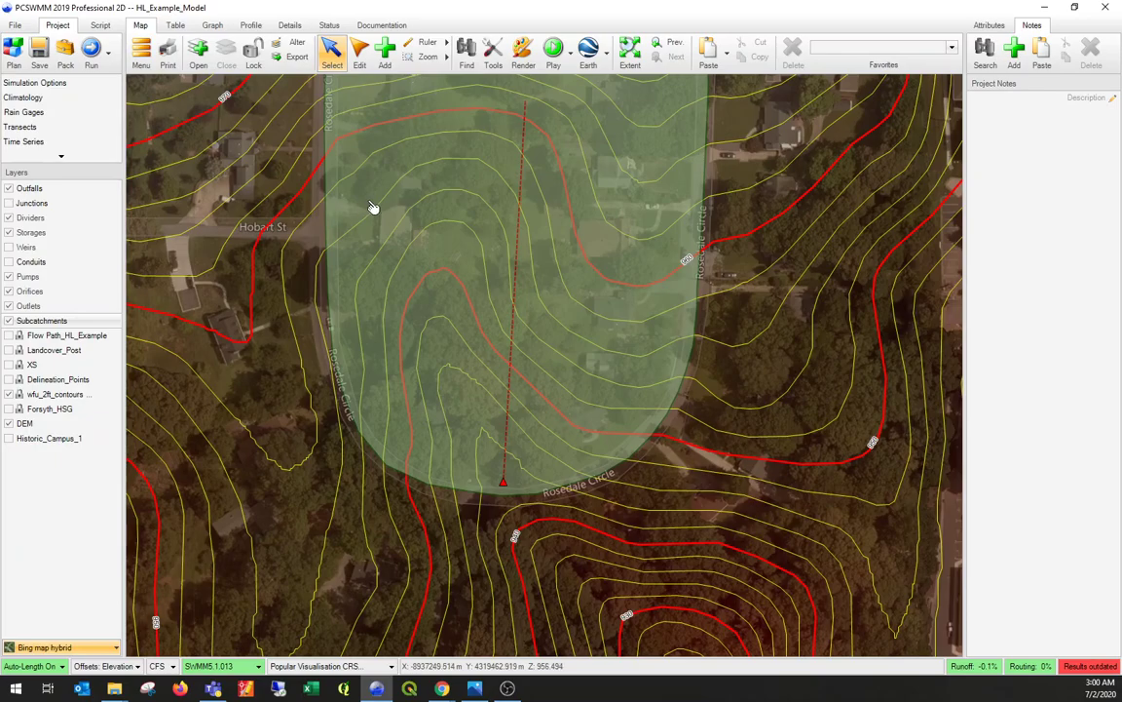
pyautogui.click(372, 208)
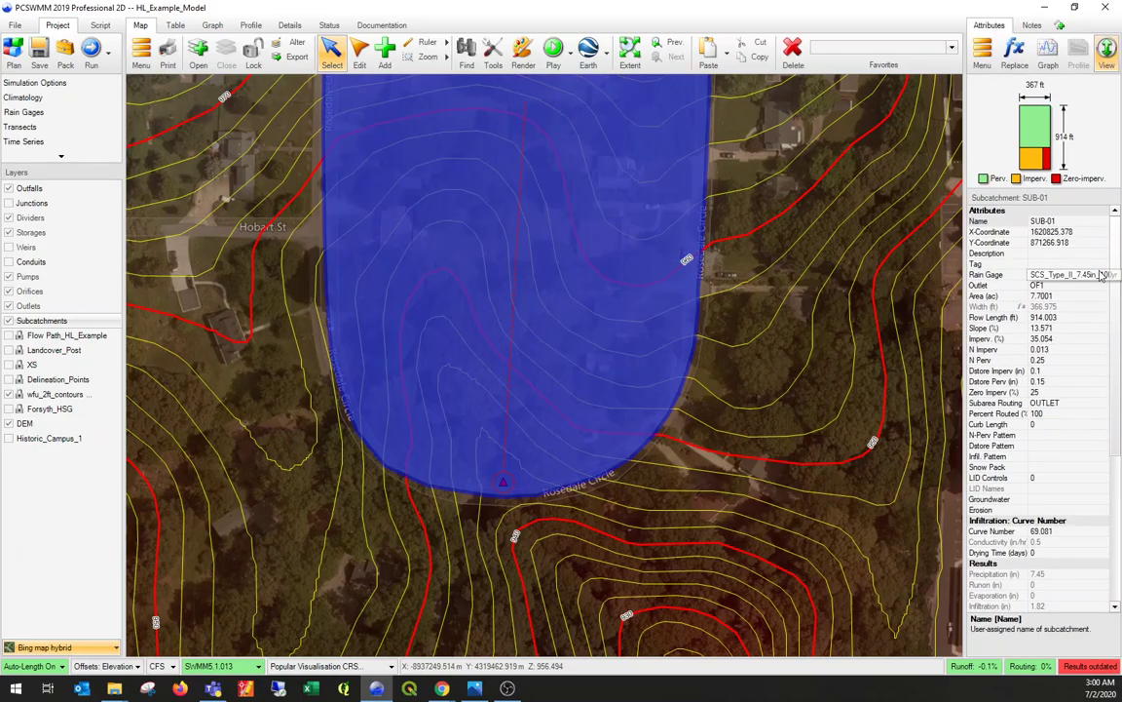
pyautogui.click(1101, 277)
pyautogui.click(1105, 274)
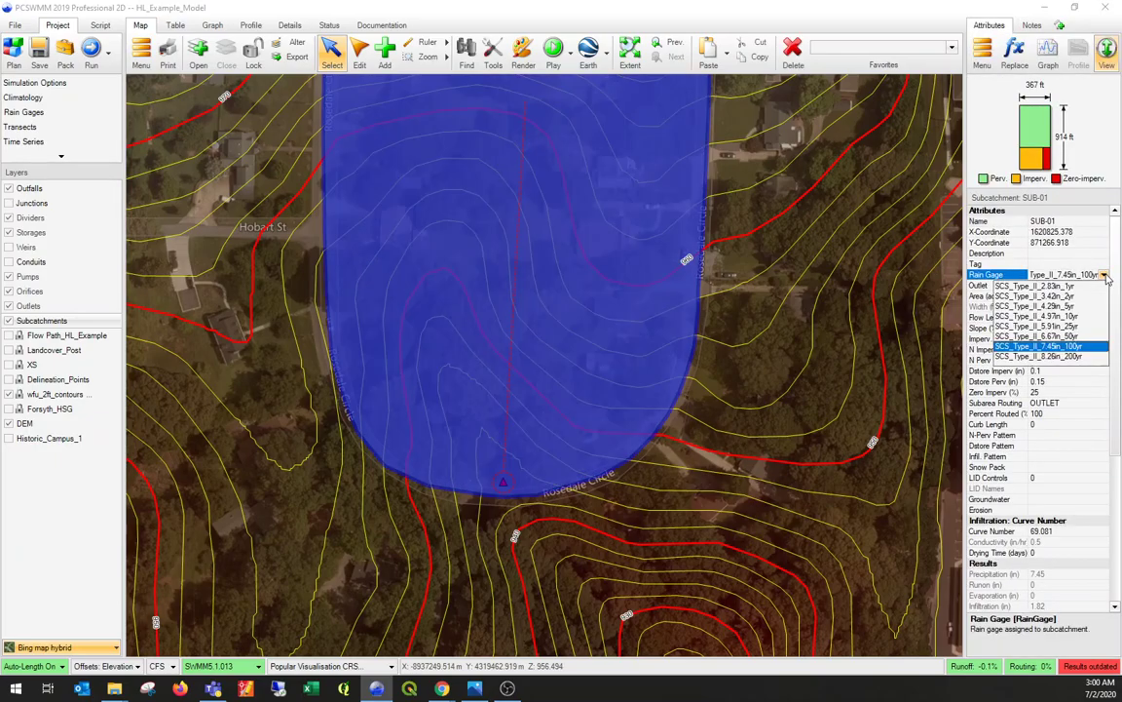
pyautogui.click(1037, 348)
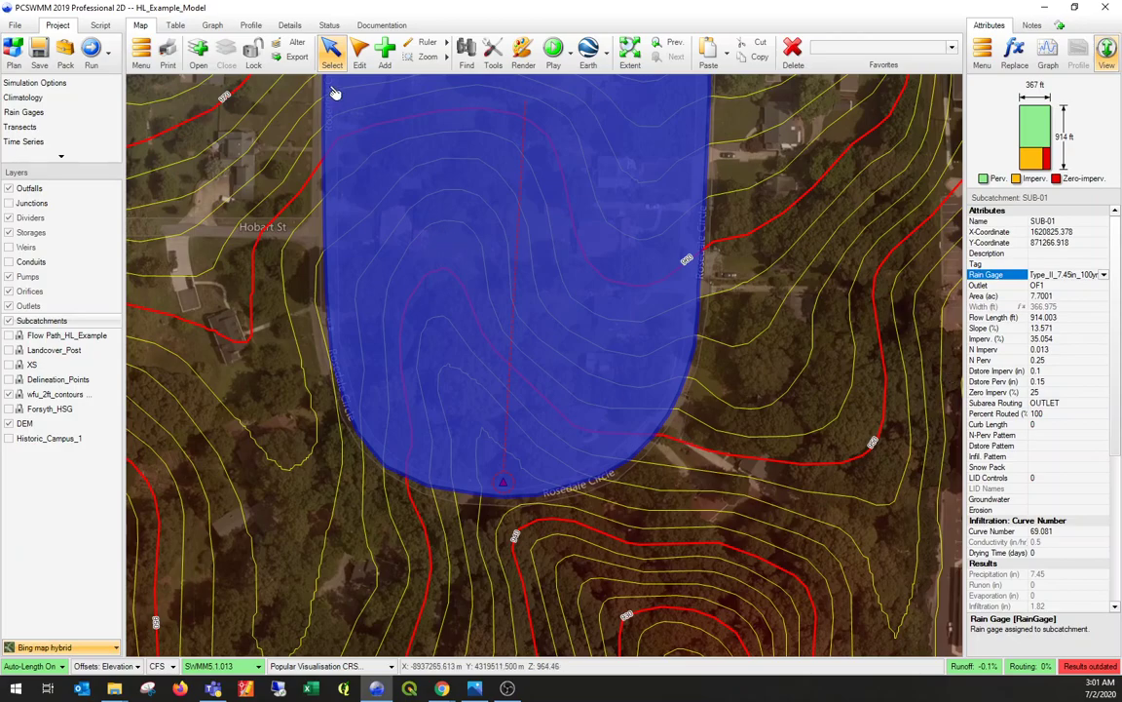
# Try to run the simulation and inspect the infiltration entry of SUB-01 in the status report
pyautogui.click(89, 48)
pyautogui.click(127, 68)
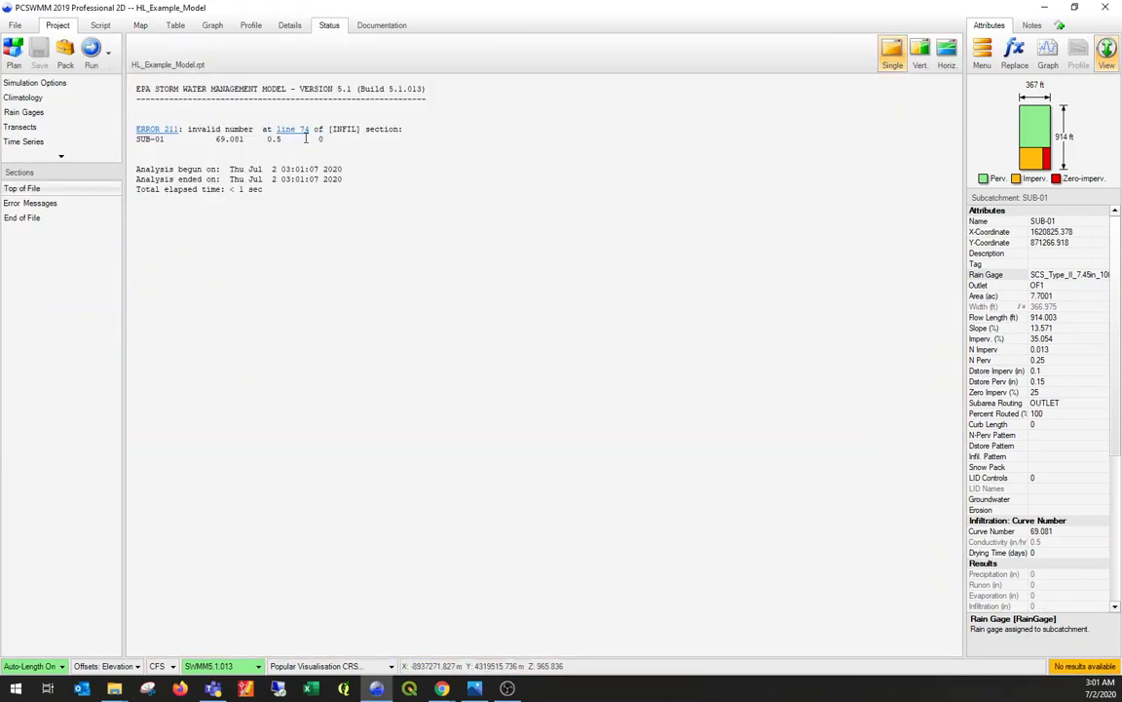
pyautogui.doubleClick(321, 139)
pyautogui.click(142, 26)
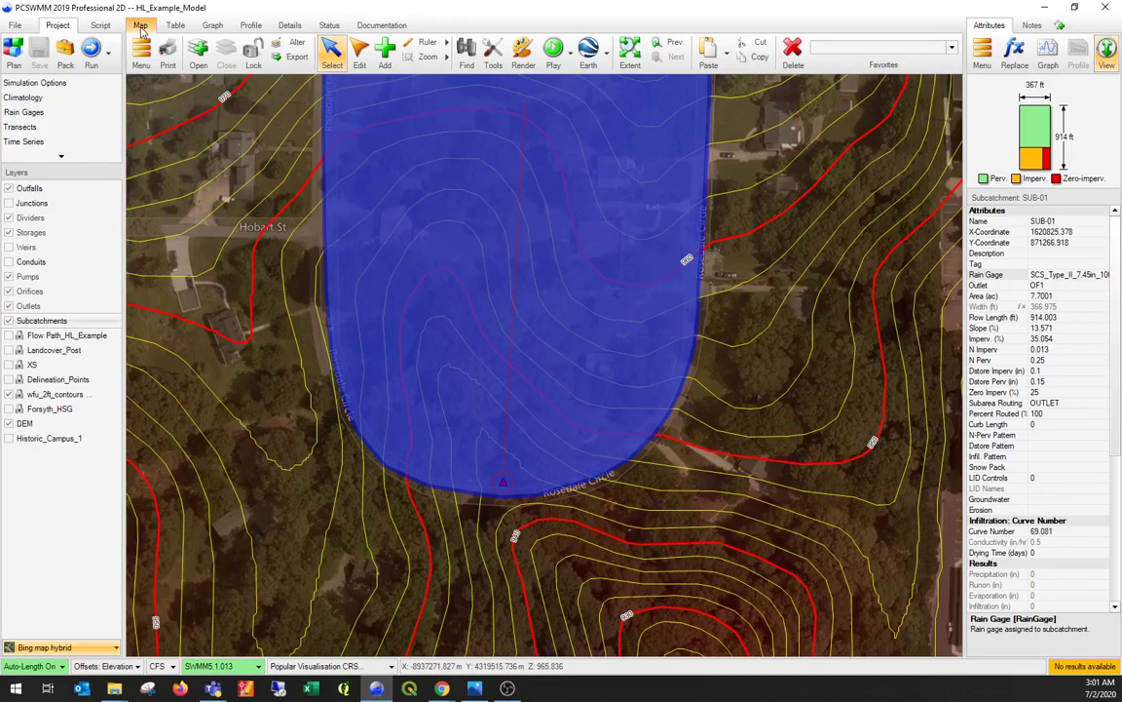
# Set the drying time of SUB-01 to 7 days and run the simulation again
pyautogui.click(1038, 552)
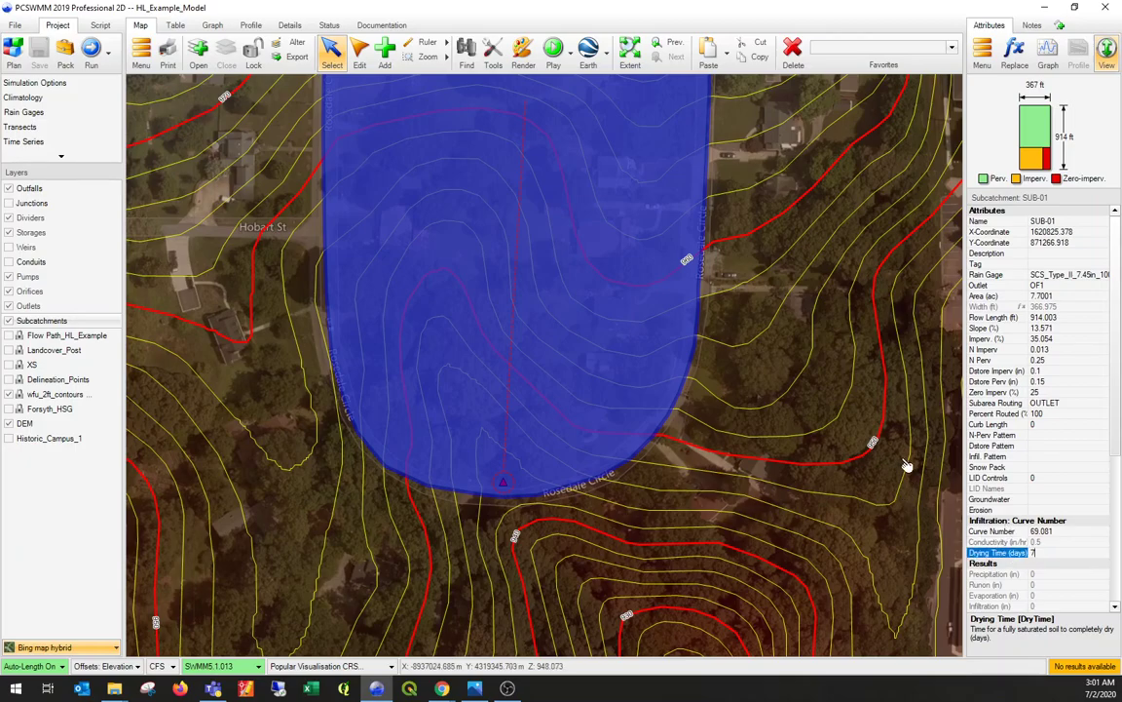
pyautogui.click(87, 62)
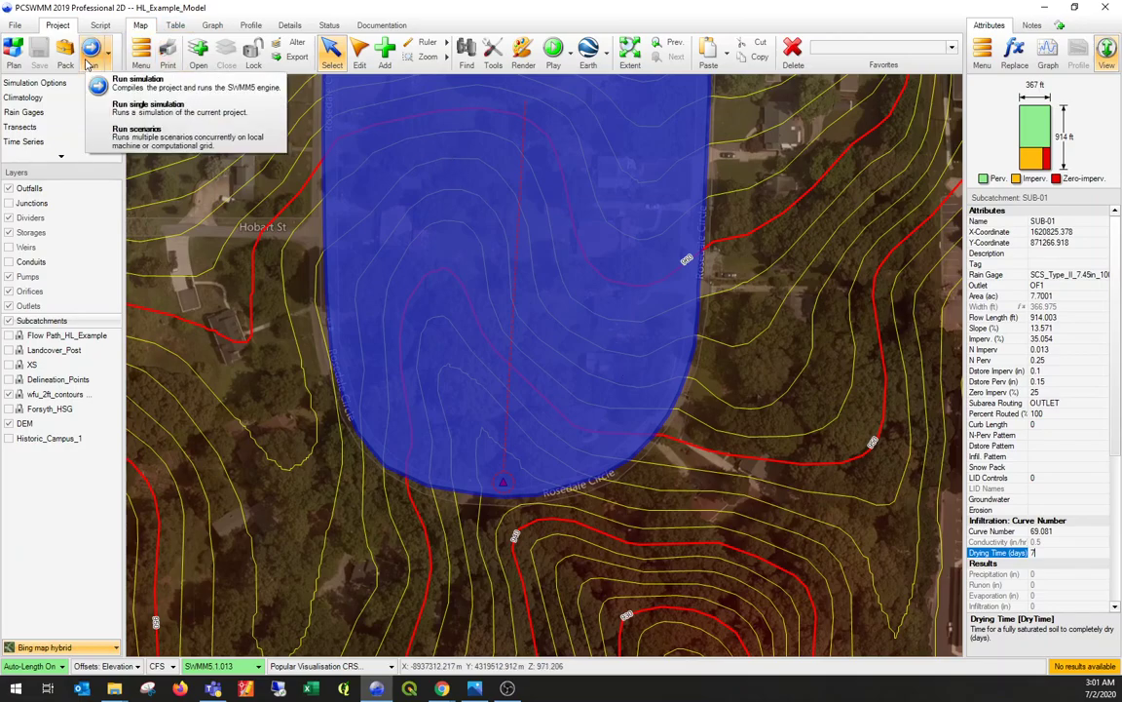
pyautogui.click(91, 62)
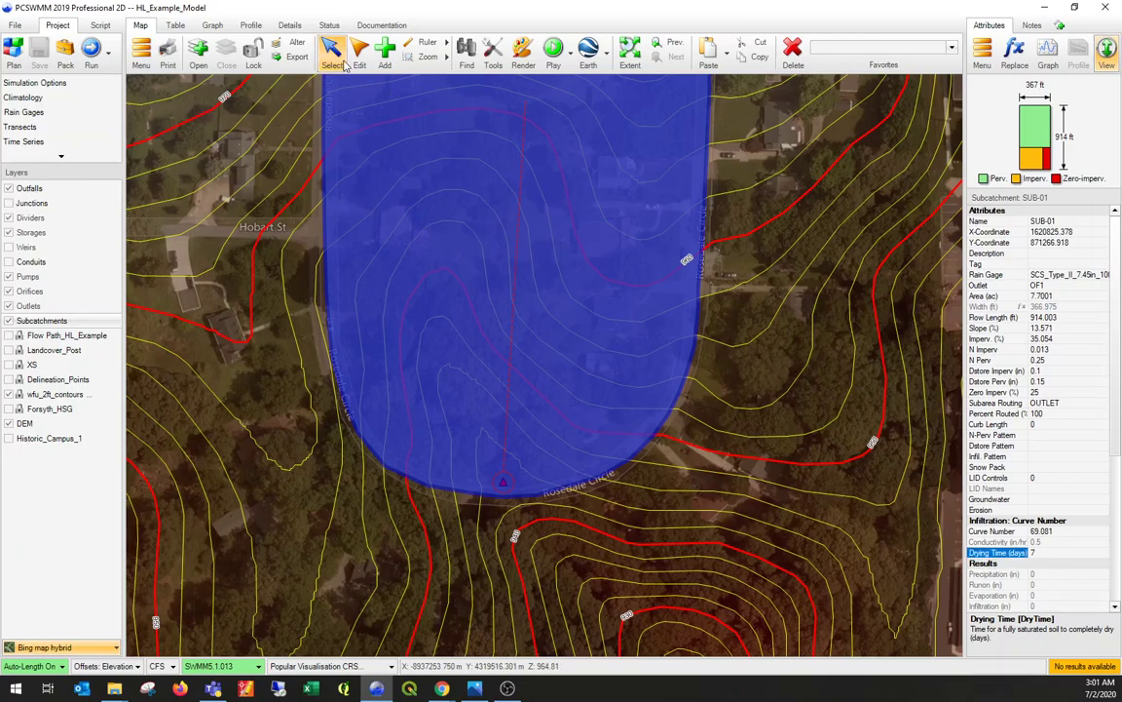
pyautogui.click(91, 60)
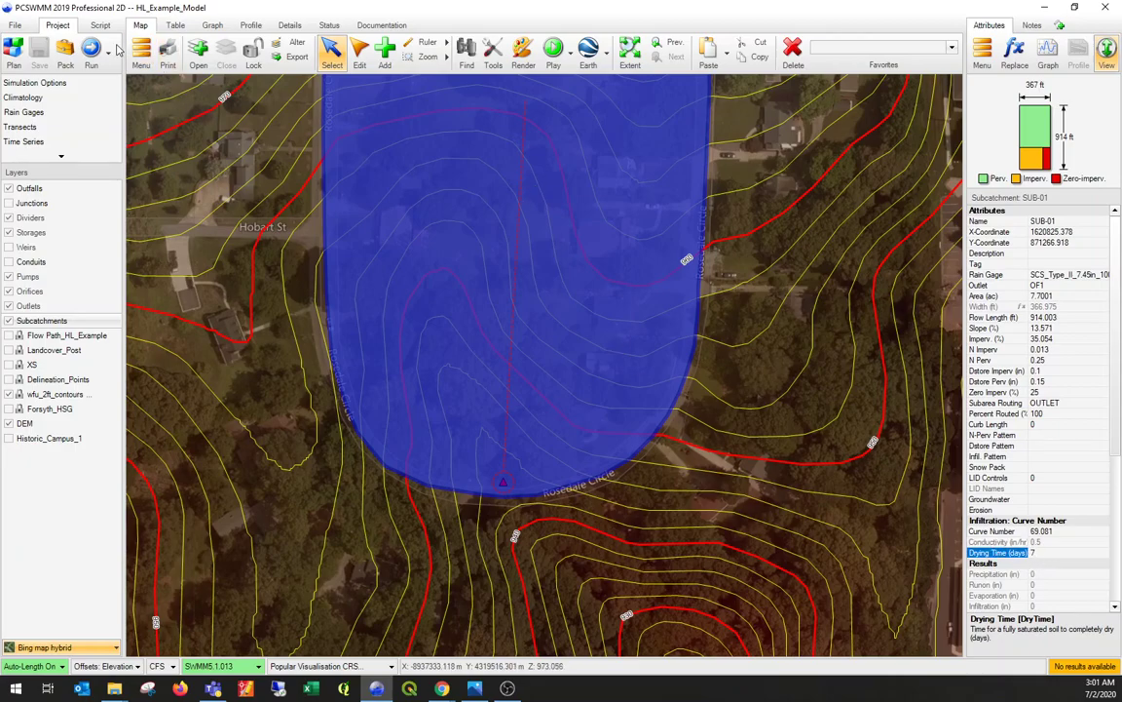
pyautogui.click(90, 52)
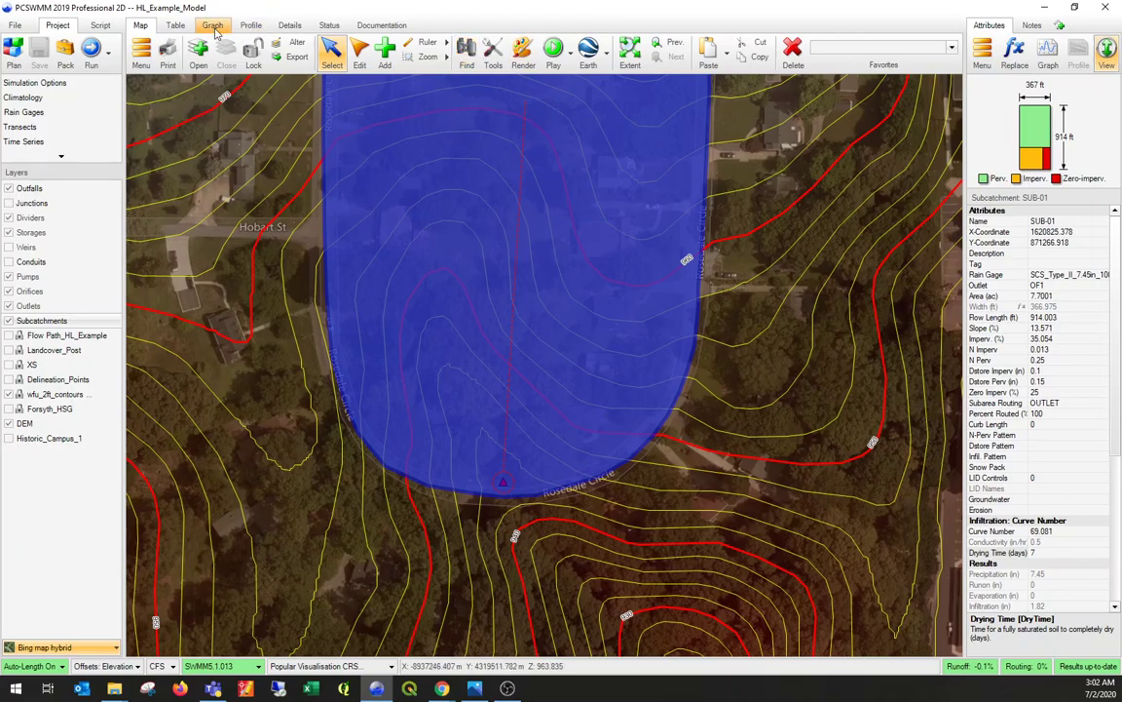
# Plot the runoff time series of subcatchment SUB-01 from the SWMM5 output
pyautogui.click(212, 25)
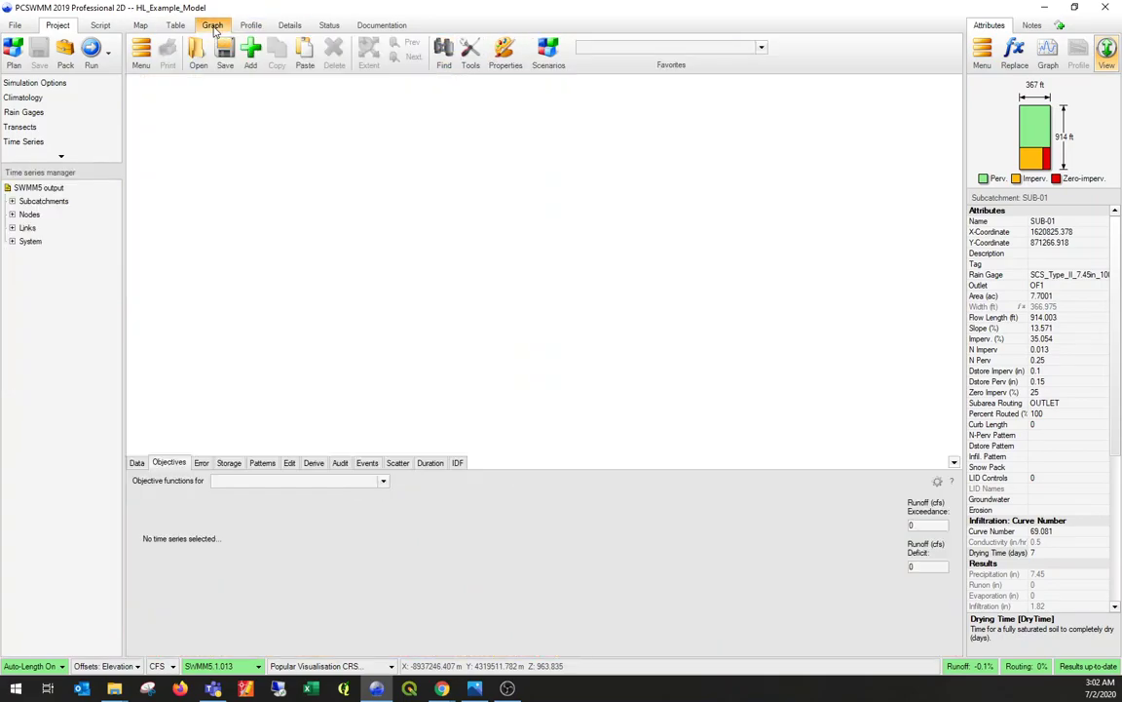
pyautogui.click(12, 202)
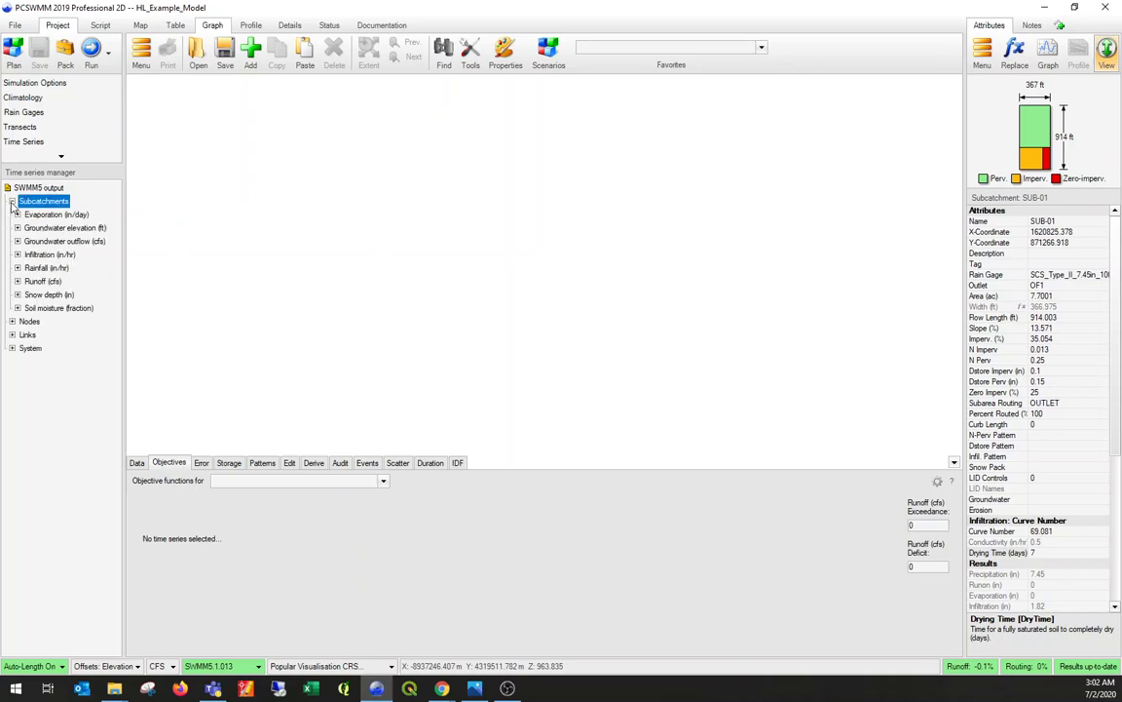
pyautogui.click(17, 282)
pyautogui.click(22, 295)
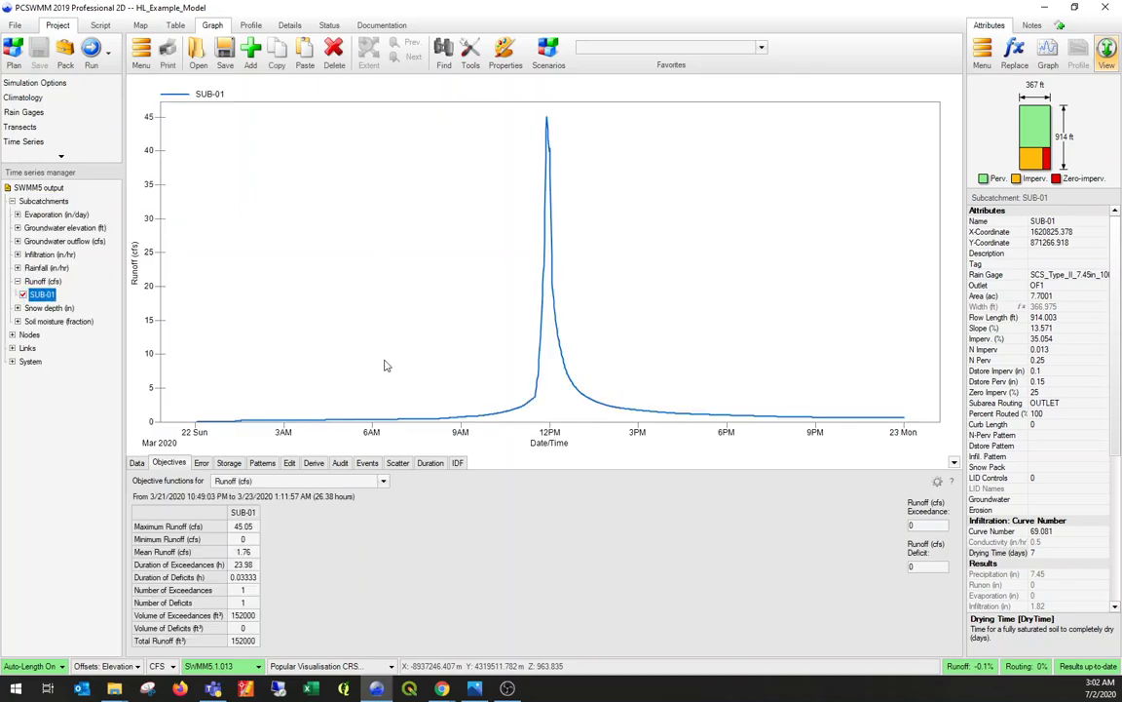